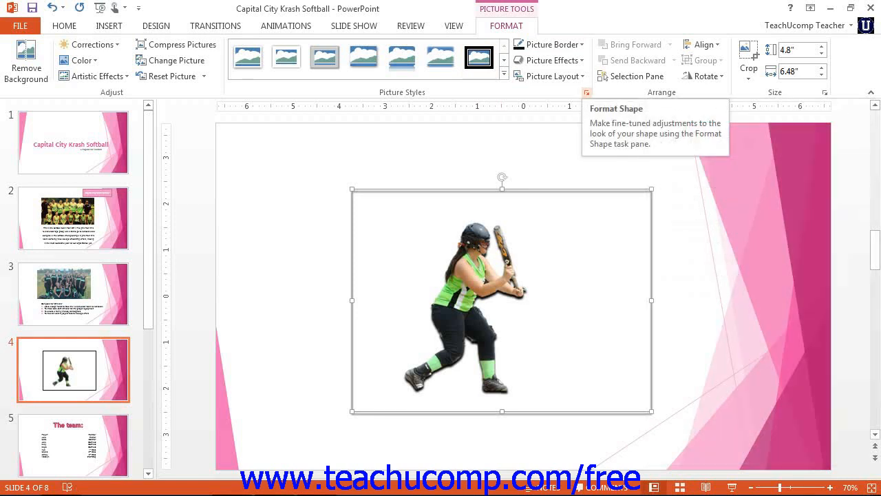
Open the Format Picture fill and line settings for the softball batter picture on slide 4
{"action": "left_click", "coordinate": [586, 93]}
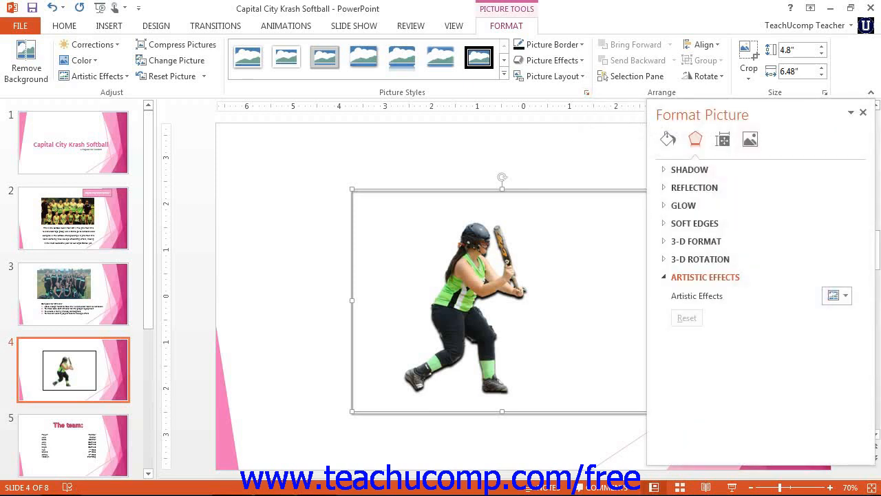
{"action": "left_click", "coordinate": [667, 139]}
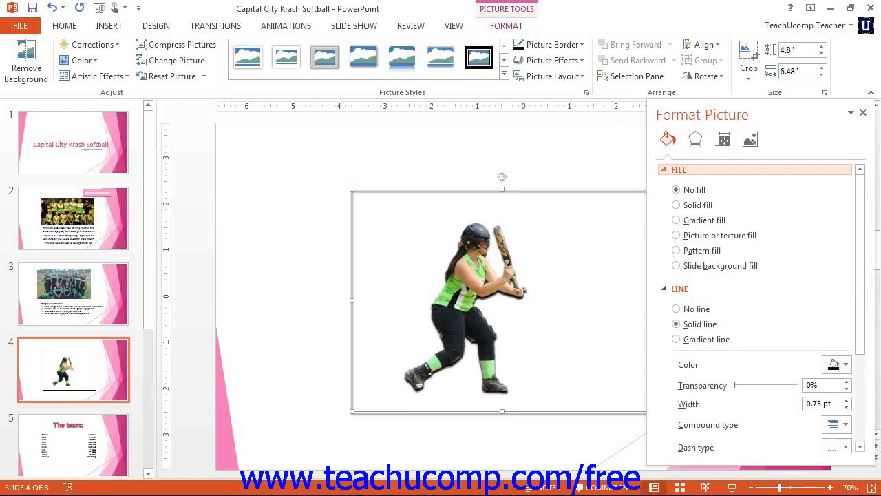
{"action": "left_click", "coordinate": [678, 170]}
{"action": "left_click", "coordinate": [678, 170]}
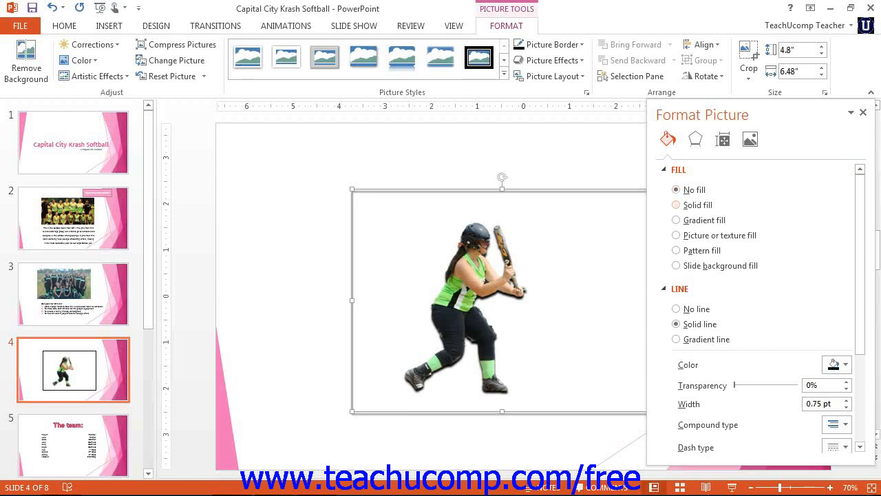
Give the batter picture a solid dark blue-gray theme color fill with 41% transparency
{"action": "left_click", "coordinate": [676, 204]}
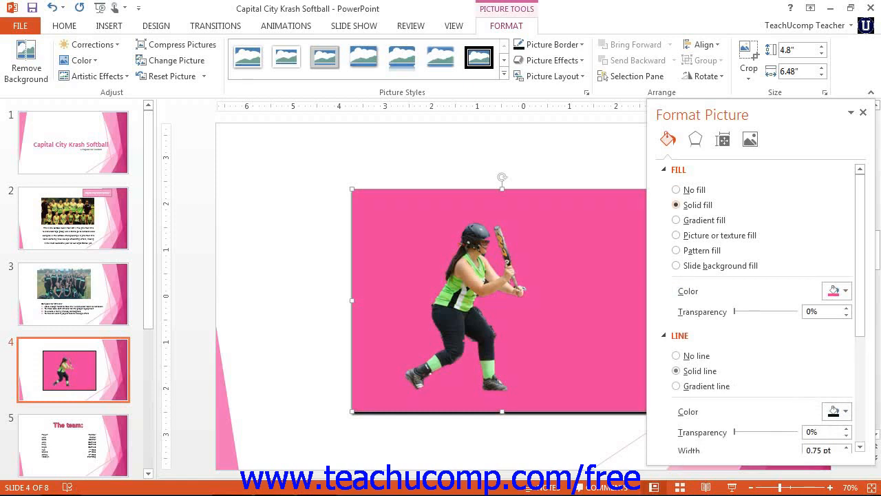
{"action": "left_click", "coordinate": [836, 290]}
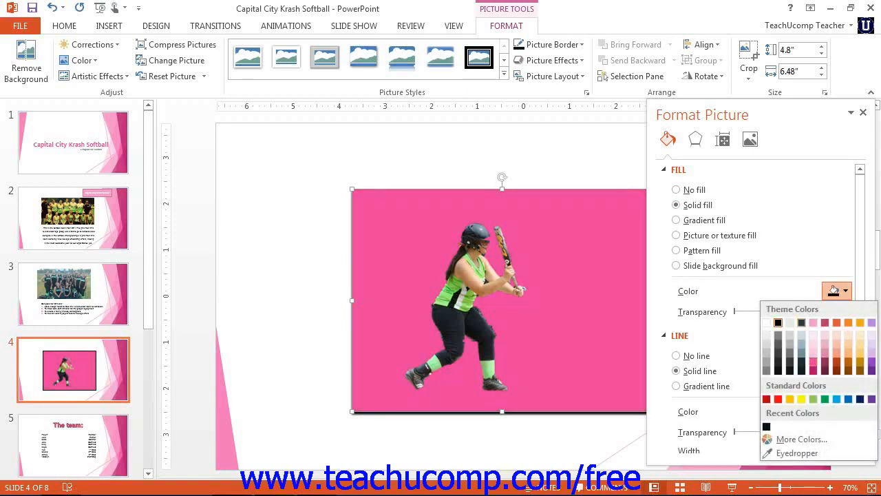
{"action": "left_click", "coordinate": [778, 322]}
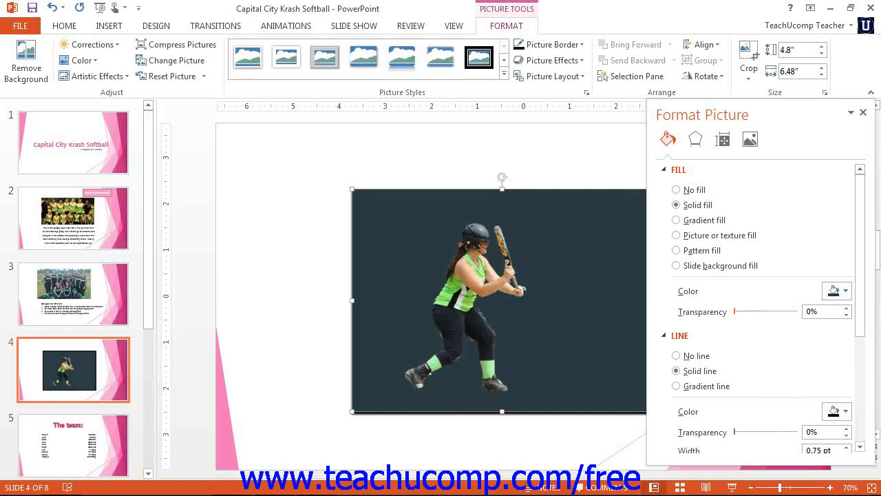
{"action": "left_click_drag", "start_coordinate": [734, 311], "coordinate": [760, 311]}
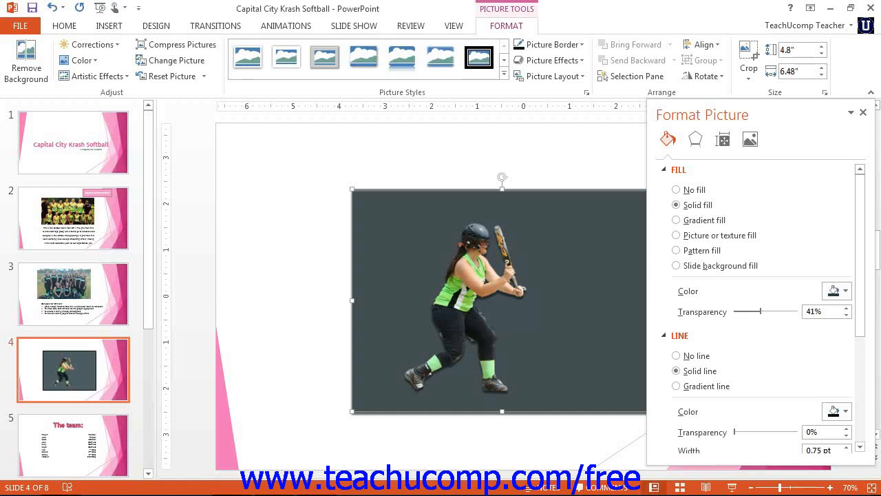
Change the picture's background to a linear gradient fill with an angle of 90°
{"action": "left_click", "coordinate": [675, 220]}
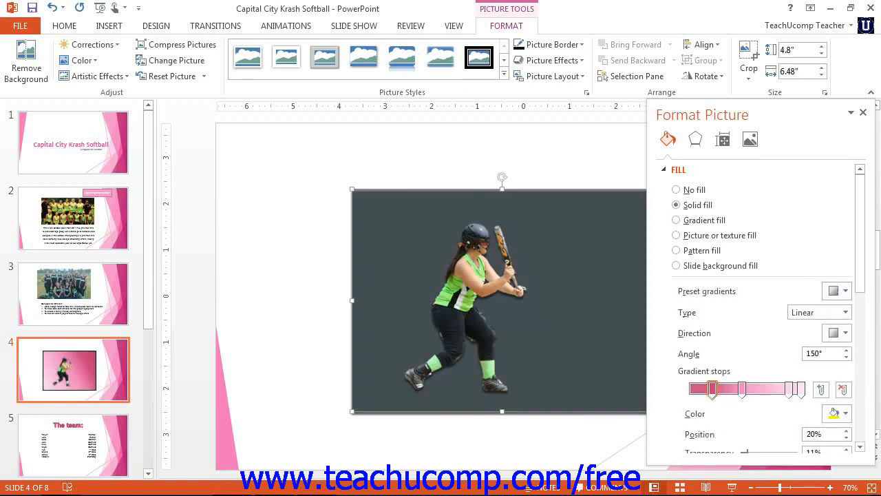
{"action": "left_click", "coordinate": [839, 291]}
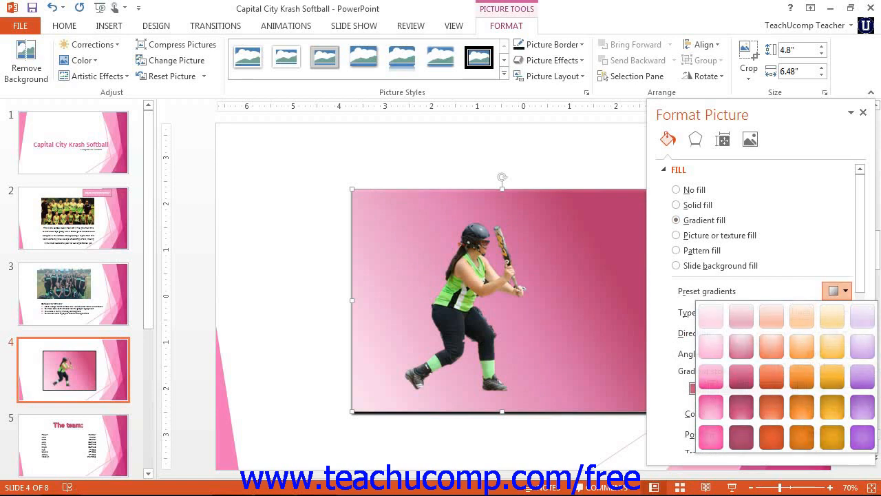
{"action": "key", "text": "Escape"}
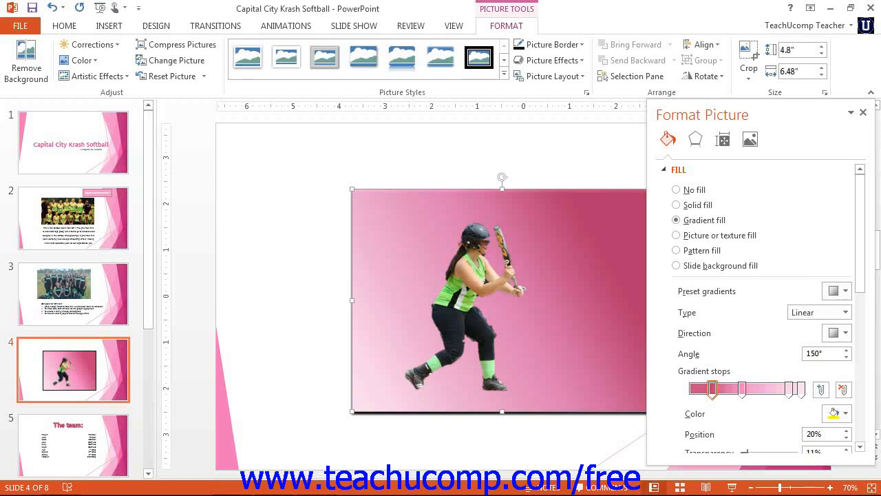
{"action": "left_click", "coordinate": [845, 312]}
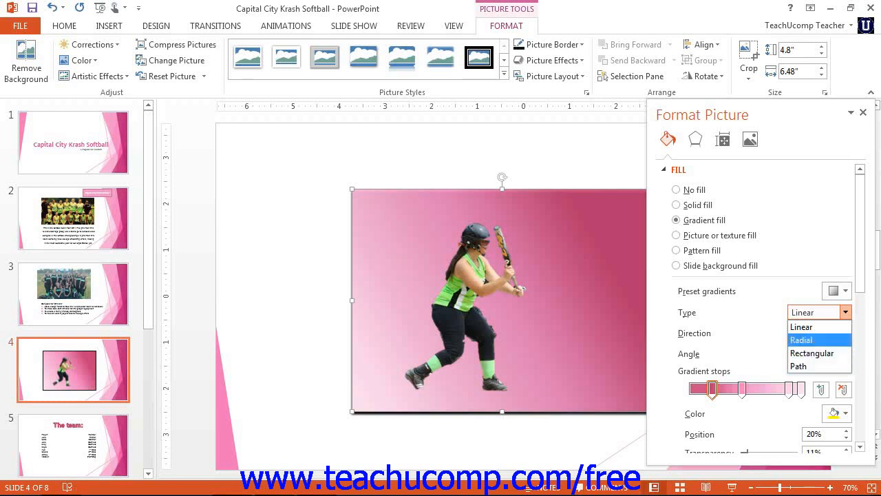
{"action": "left_click", "coordinate": [802, 327]}
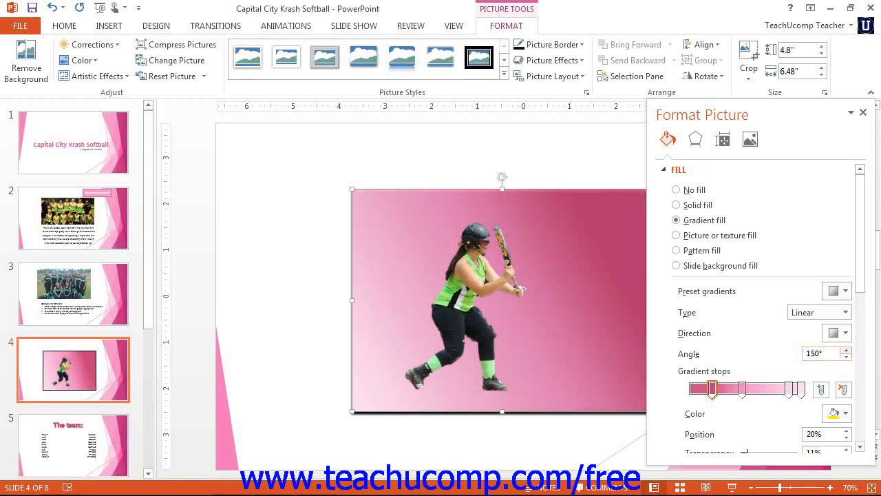
{"action": "left_click", "coordinate": [846, 351]}
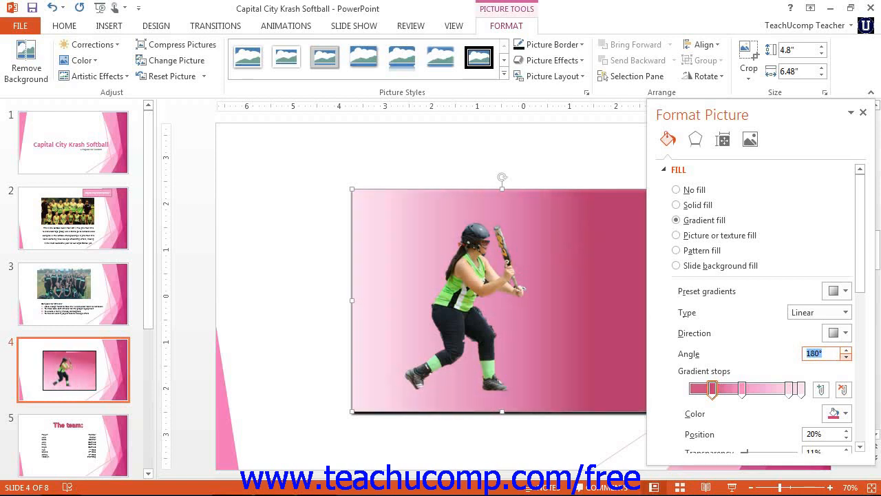
{"action": "left_click", "coordinate": [846, 357]}
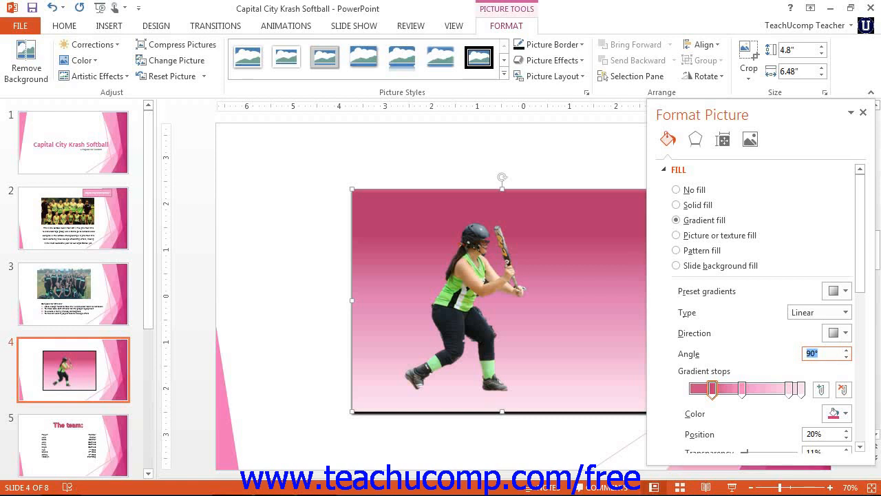
Move the second gradient stop of the picture's fill to the 60% position
{"action": "left_click", "coordinate": [742, 390]}
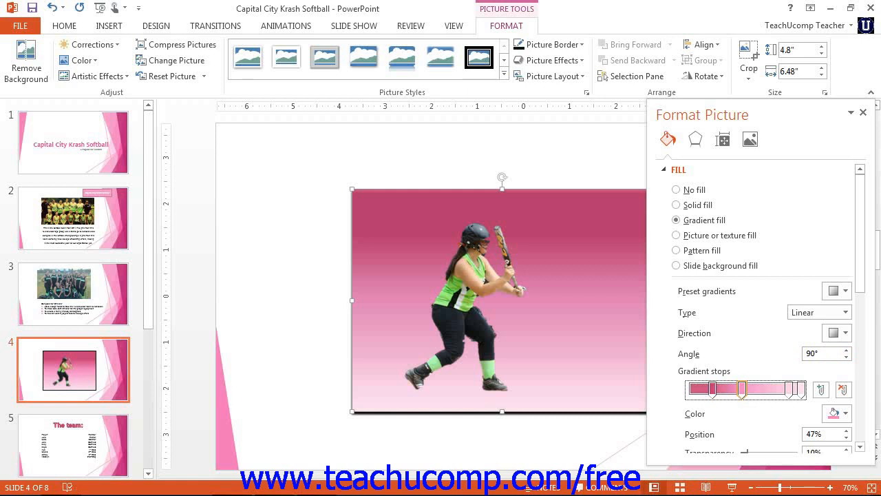
{"action": "left_click_drag", "start_coordinate": [742, 390], "coordinate": [747, 390]}
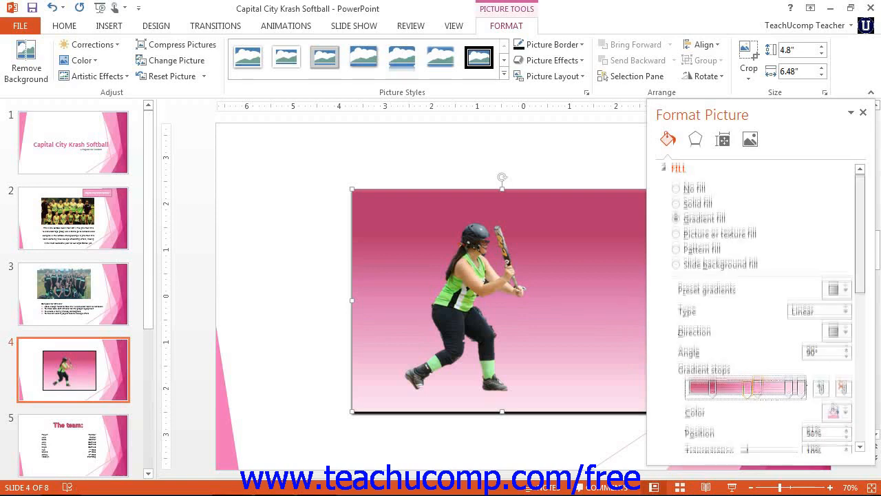
{"action": "left_click_drag", "start_coordinate": [860, 234], "coordinate": [860, 289]}
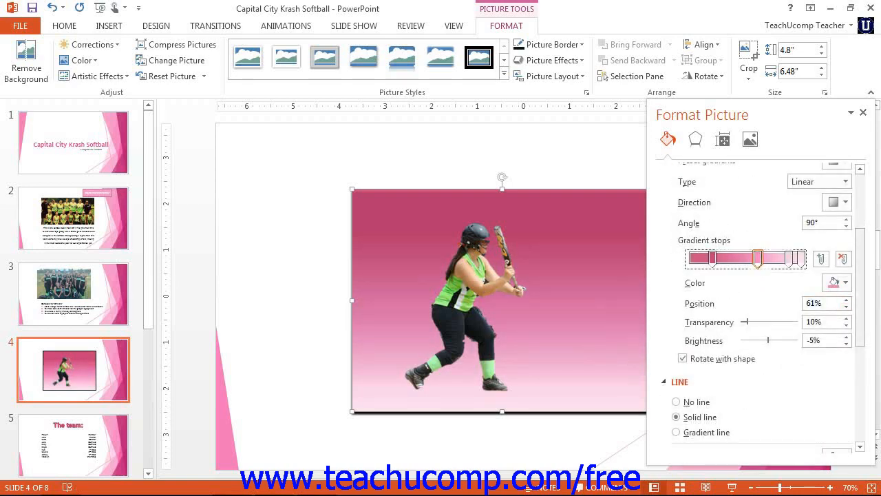
{"action": "left_click", "coordinate": [846, 307]}
{"action": "left_click", "coordinate": [846, 307]}
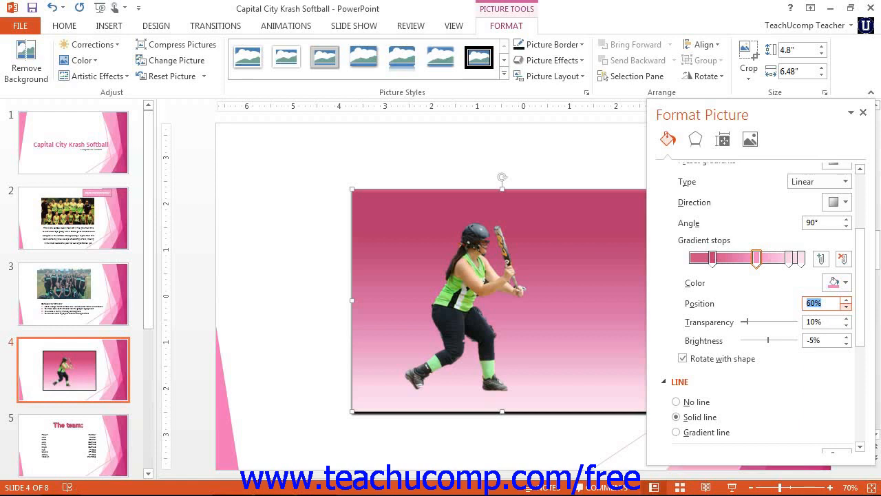
Recolor the 60% gradient stop blue-gray, with 37% transparency and 10% brightness
{"action": "left_click", "coordinate": [835, 283]}
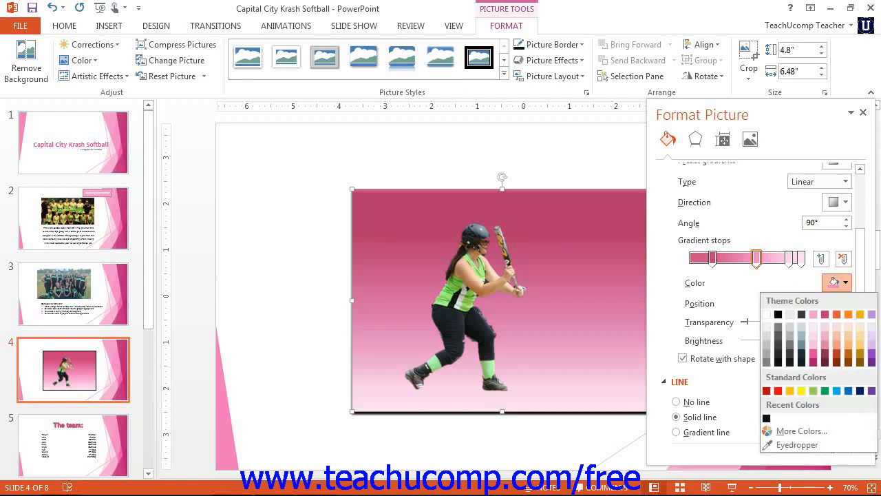
{"action": "left_click", "coordinate": [802, 343]}
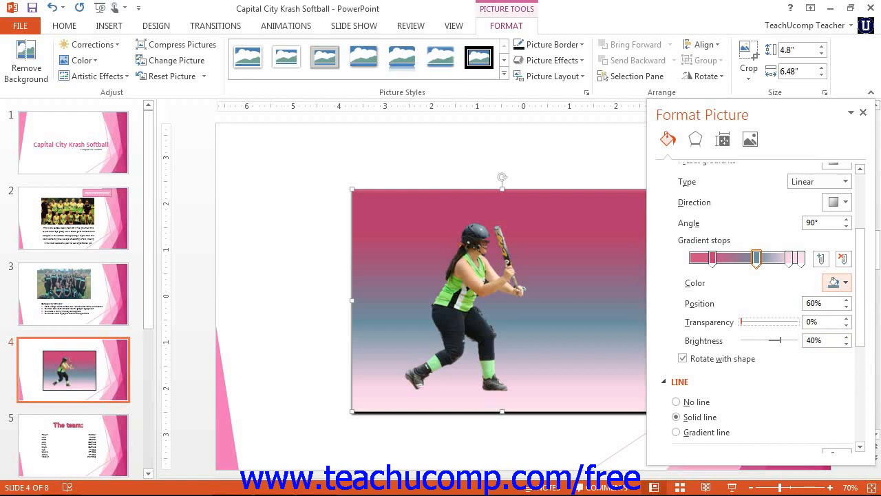
{"action": "left_click_drag", "start_coordinate": [741, 321], "coordinate": [771, 340]}
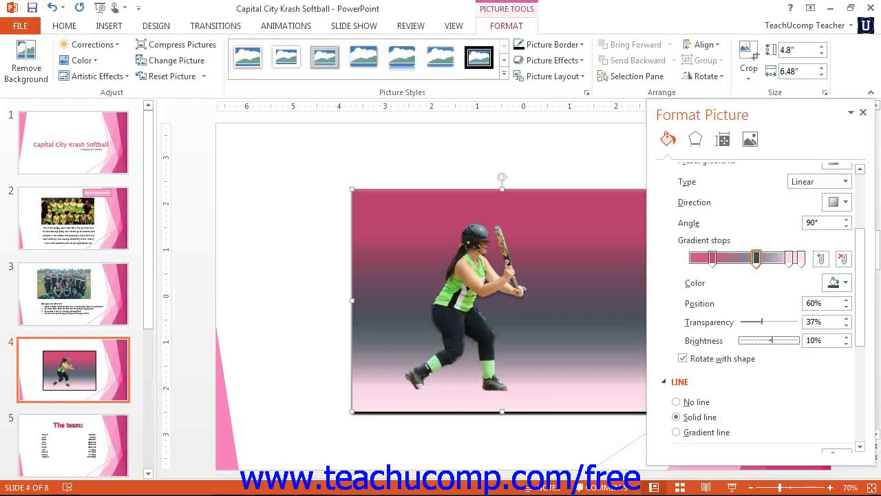
Add a gradient stop at about 79%, delete it again, and leave the gradient set to rotate with the shape
{"action": "left_click", "coordinate": [820, 259]}
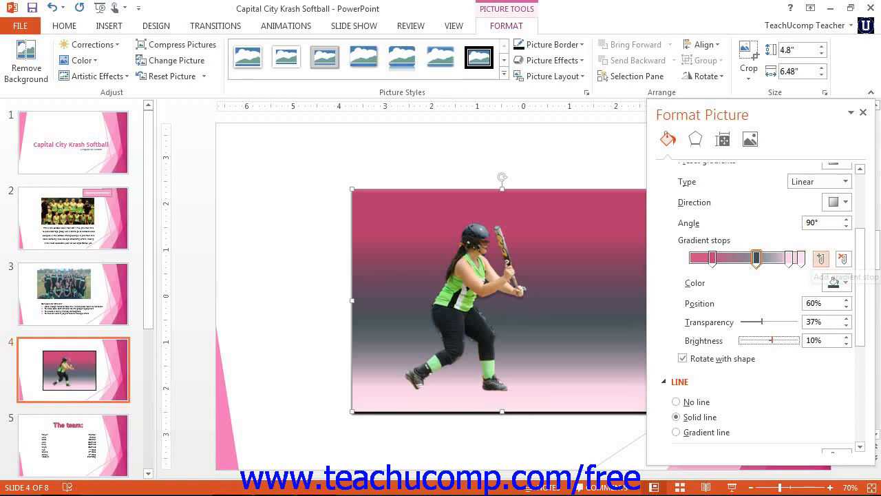
{"action": "left_click_drag", "start_coordinate": [773, 258], "coordinate": [774, 283]}
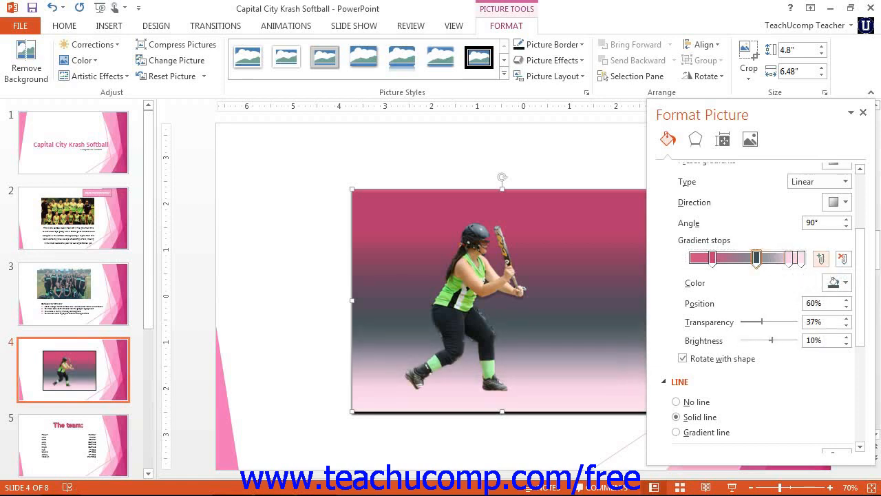
{"action": "left_click", "coordinate": [778, 257]}
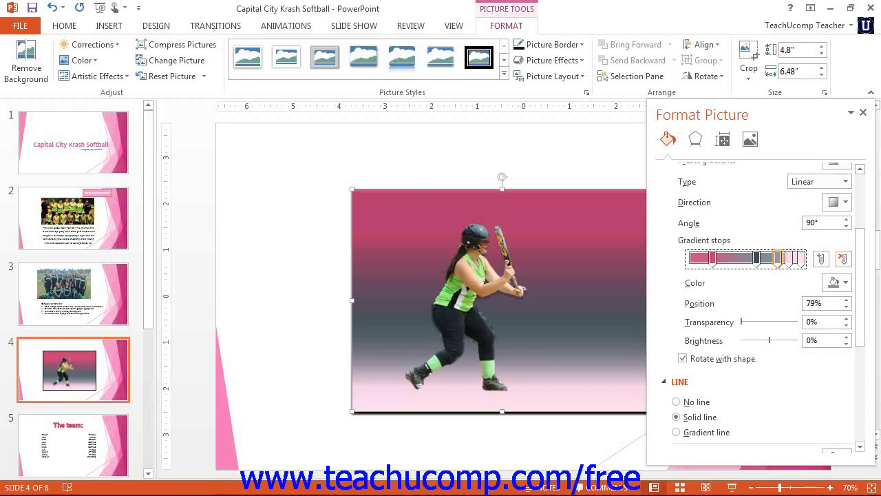
{"action": "left_click", "coordinate": [842, 258]}
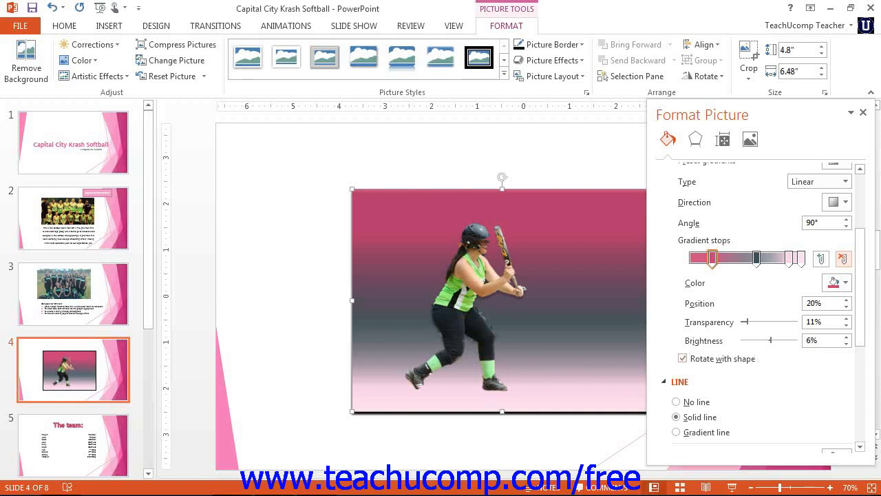
{"action": "left_click", "coordinate": [682, 358]}
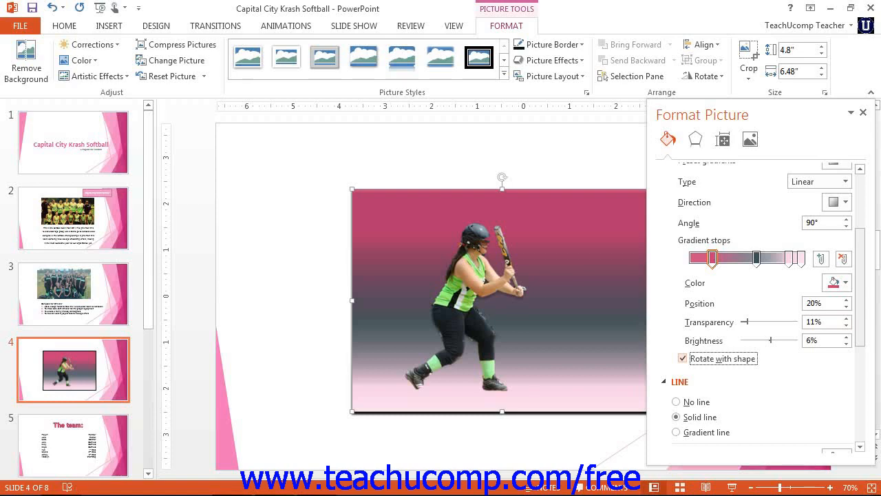
Switch the picture's background to a picture or texture fill and look over the preset textures
{"action": "scroll", "coordinate": [757, 303], "scroll_direction": "up", "scroll_amount": 3}
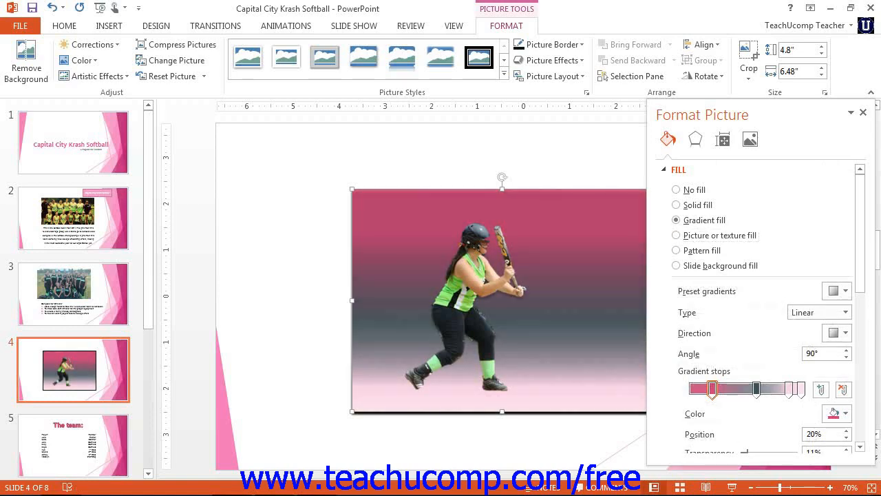
{"action": "left_click", "coordinate": [702, 236]}
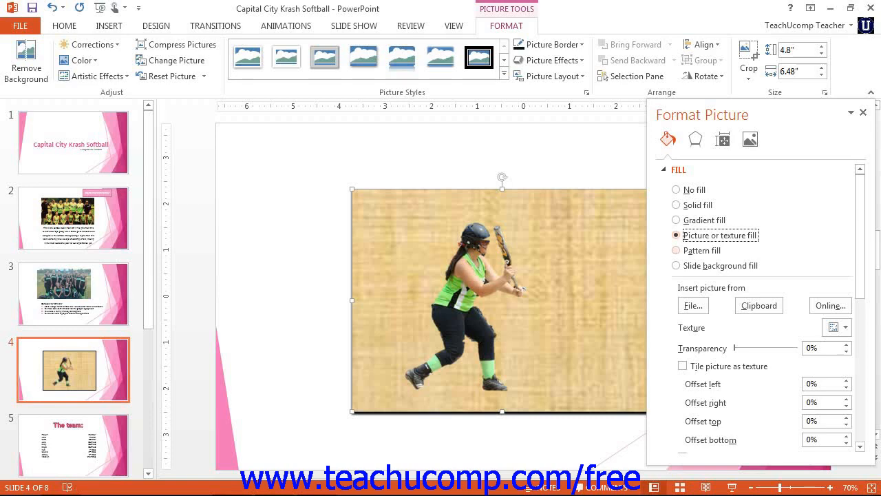
{"action": "left_click", "coordinate": [839, 327]}
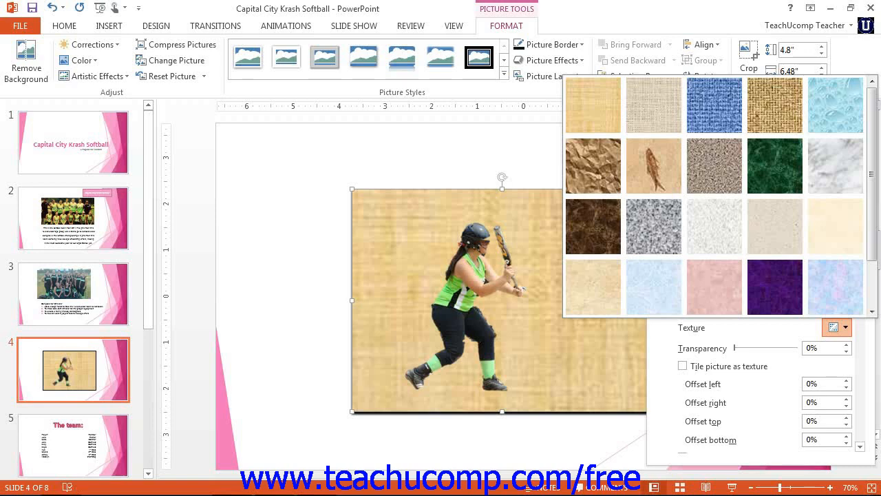
{"action": "key", "text": "Escape"}
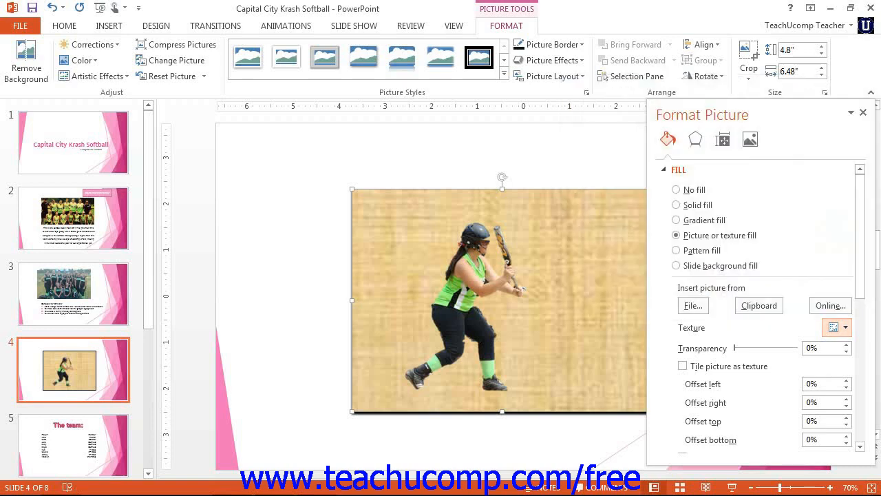
Examine the local file and online sources for a fill picture without inserting anything
{"action": "left_click", "coordinate": [693, 306]}
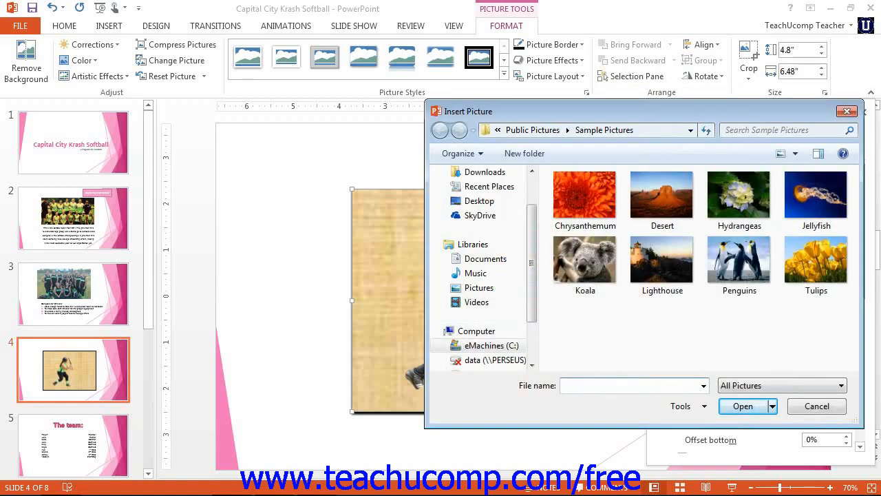
{"action": "left_click", "coordinate": [817, 407]}
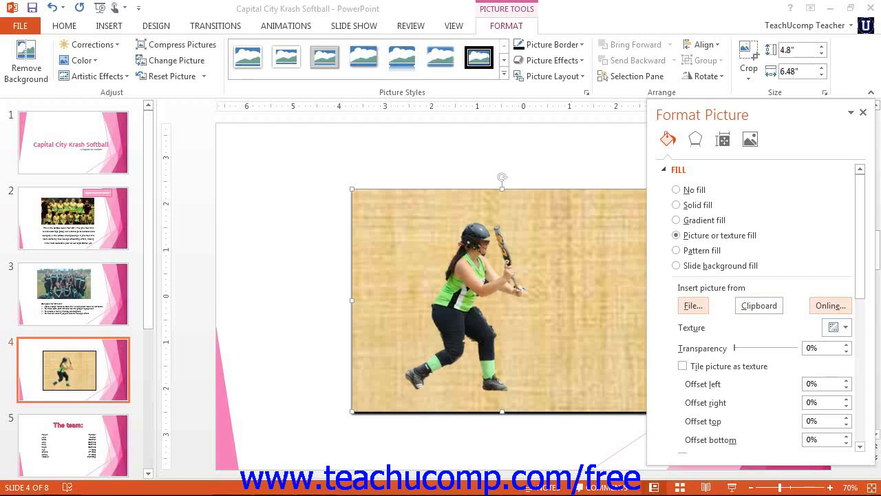
{"action": "left_click", "coordinate": [830, 305]}
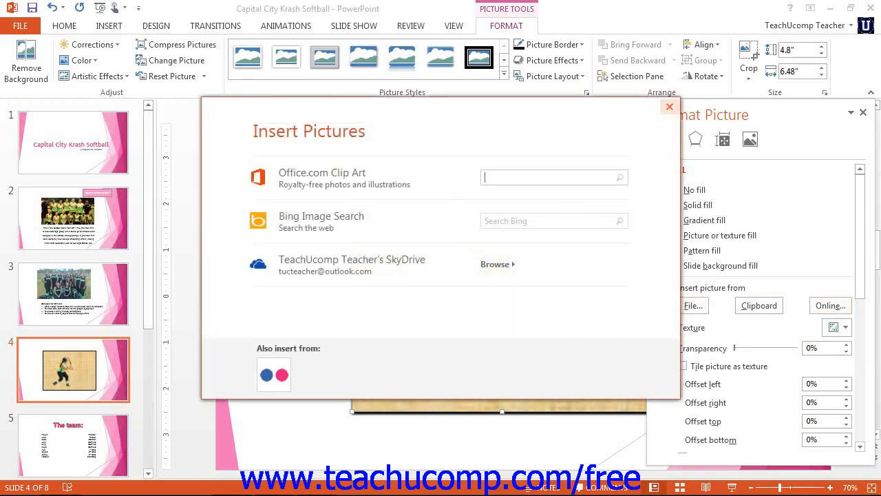
{"action": "left_click", "coordinate": [669, 107]}
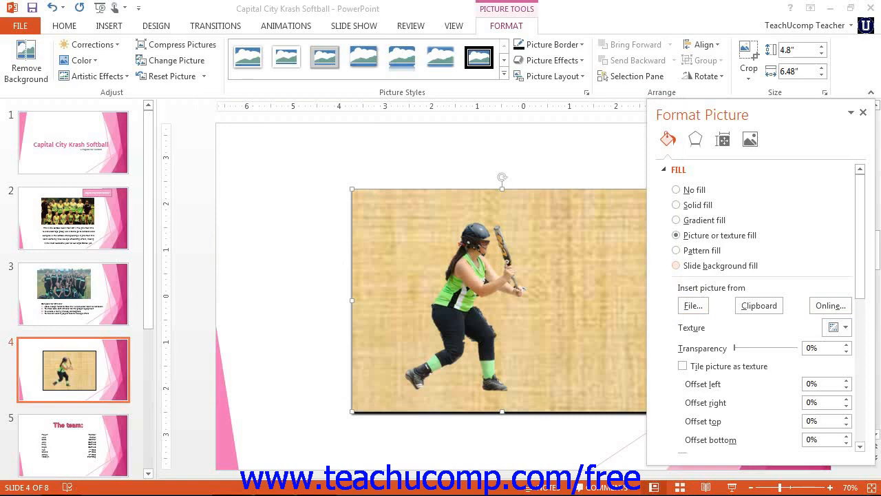
Fill the picture's background with the gray granite texture and set its transparency to 46%
{"action": "left_click", "coordinate": [838, 327]}
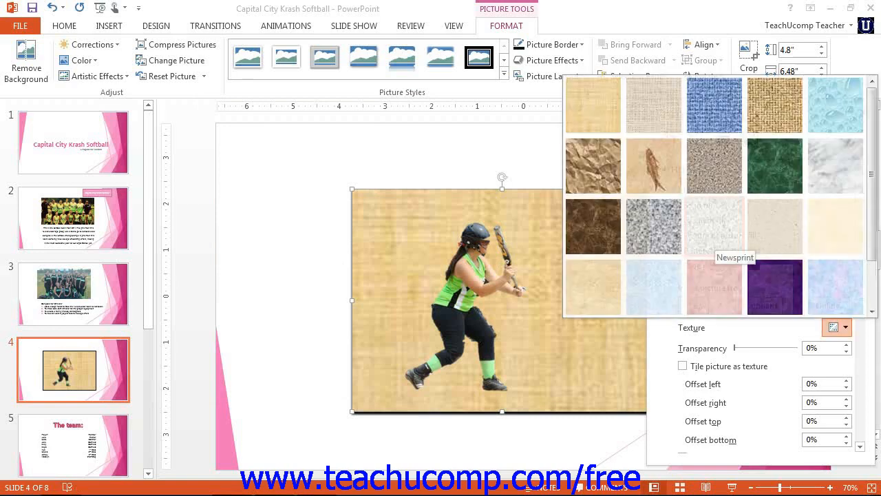
{"action": "left_click", "coordinate": [654, 227]}
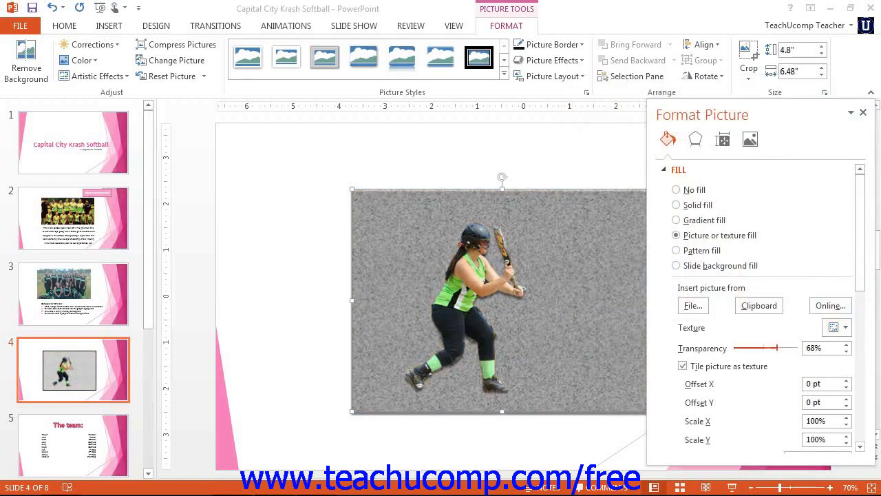
{"action": "left_click_drag", "start_coordinate": [777, 347], "coordinate": [762, 348]}
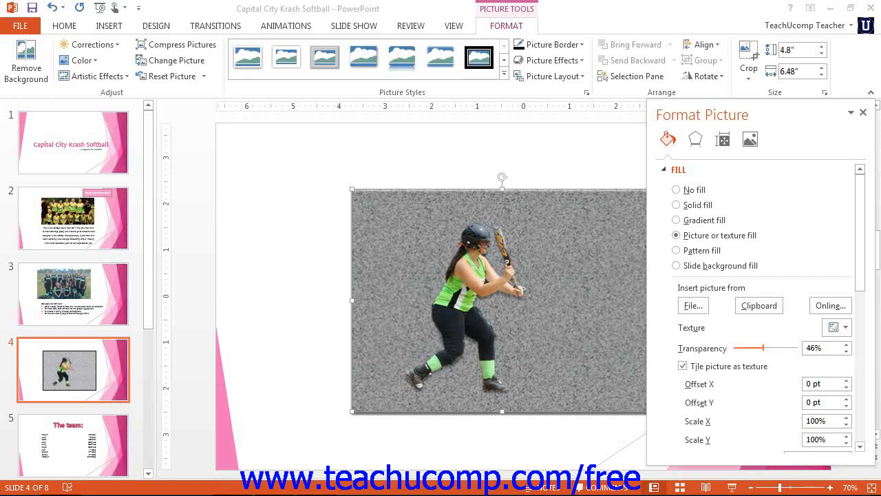
Turn off tiling for the texture fill and toggle whether it rotates with the shape
{"action": "left_click", "coordinate": [682, 367]}
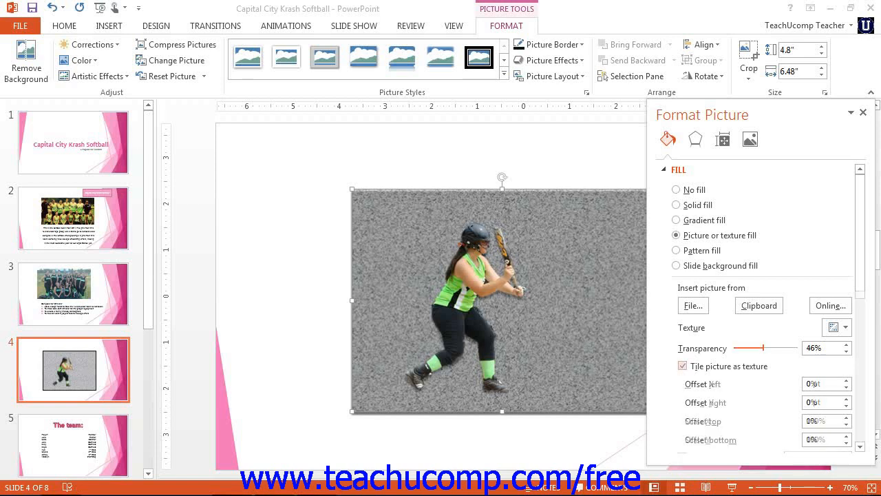
{"action": "left_click", "coordinate": [682, 366]}
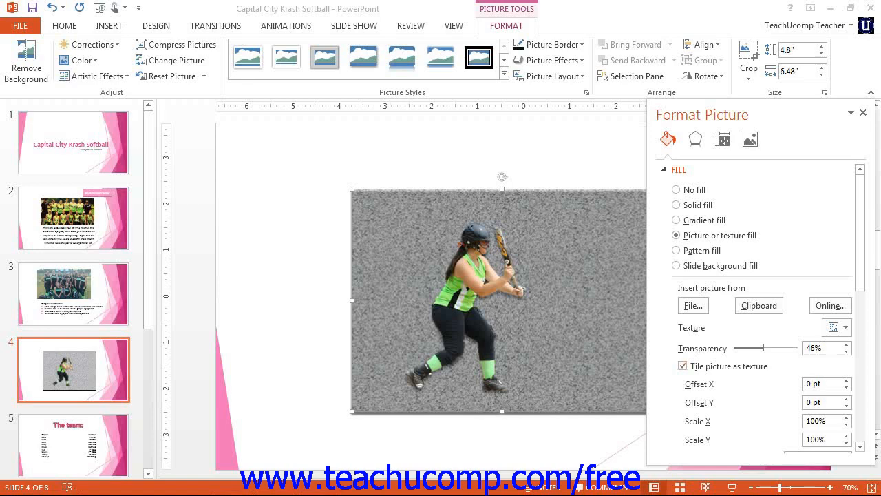
{"action": "scroll", "coordinate": [757, 310], "scroll_direction": "down", "scroll_amount": 3}
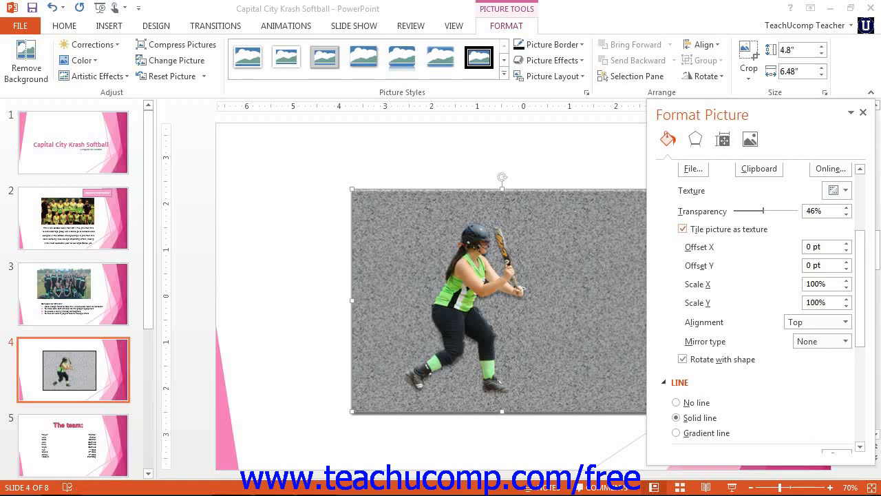
{"action": "left_click", "coordinate": [682, 228]}
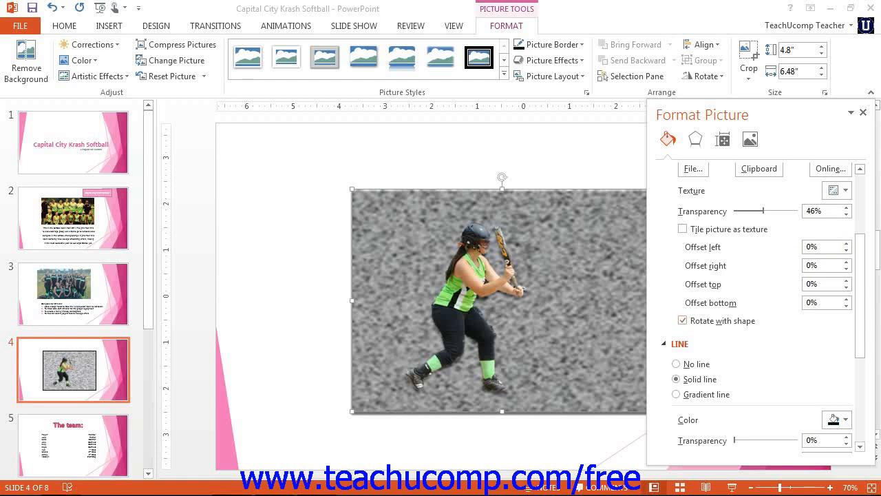
{"action": "left_click", "coordinate": [682, 320]}
{"action": "scroll", "coordinate": [754, 302], "scroll_direction": "up", "scroll_amount": 5}
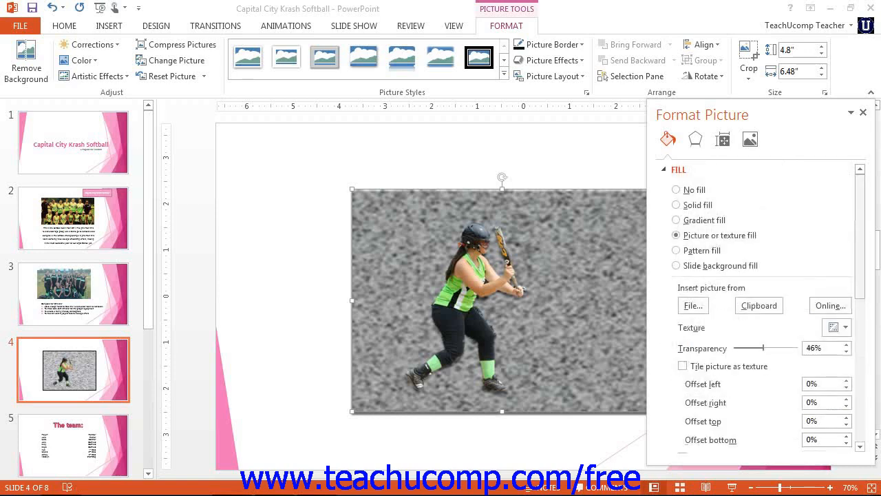
Switch the picture's background to a pattern fill and apply the dashed upward diagonal pattern
{"action": "left_click", "coordinate": [676, 250]}
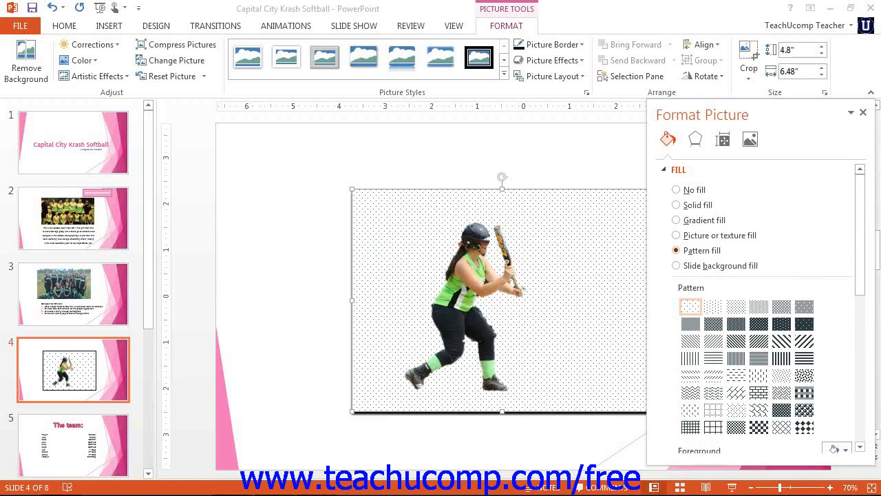
{"action": "left_click", "coordinate": [690, 324]}
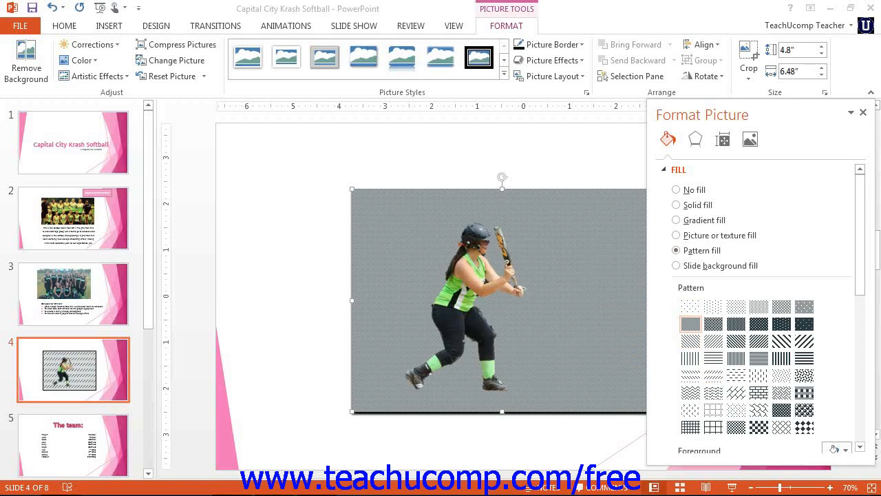
{"action": "left_click", "coordinate": [713, 376]}
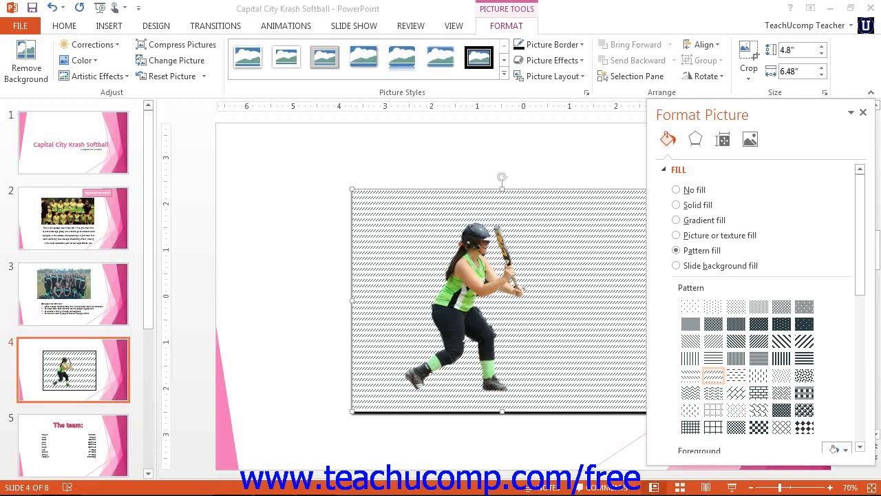
Set the pattern's foreground to pink and its background to black, and apply the Wave pattern
{"action": "scroll", "coordinate": [757, 309], "scroll_direction": "down", "scroll_amount": 2}
{"action": "scroll", "coordinate": [757, 310], "scroll_direction": "down", "scroll_amount": 2}
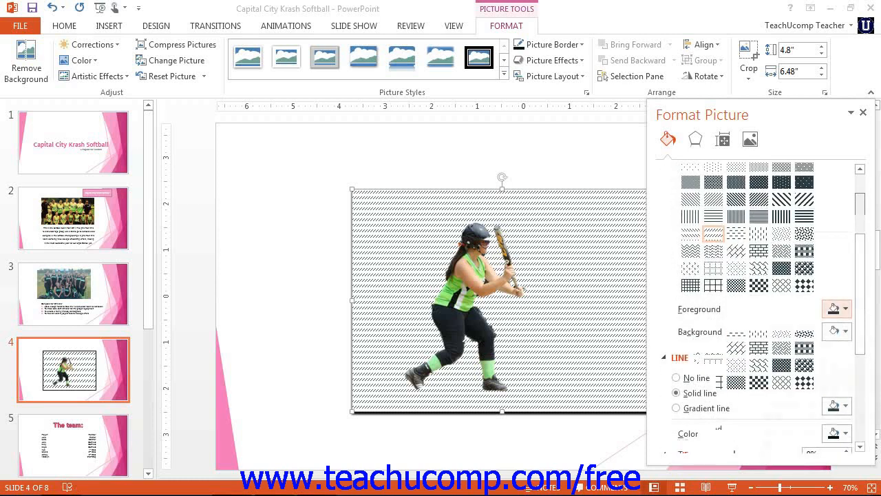
{"action": "left_click", "coordinate": [835, 307]}
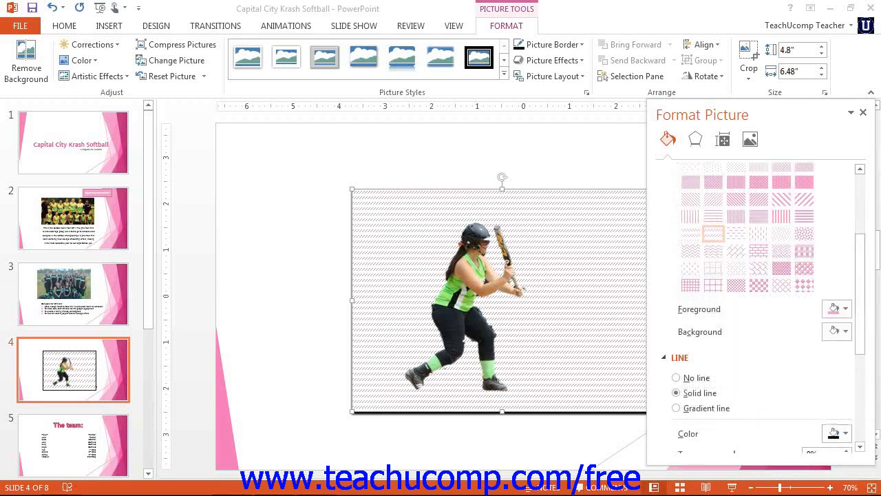
{"action": "left_click", "coordinate": [835, 331]}
{"action": "left_click", "coordinate": [788, 231]}
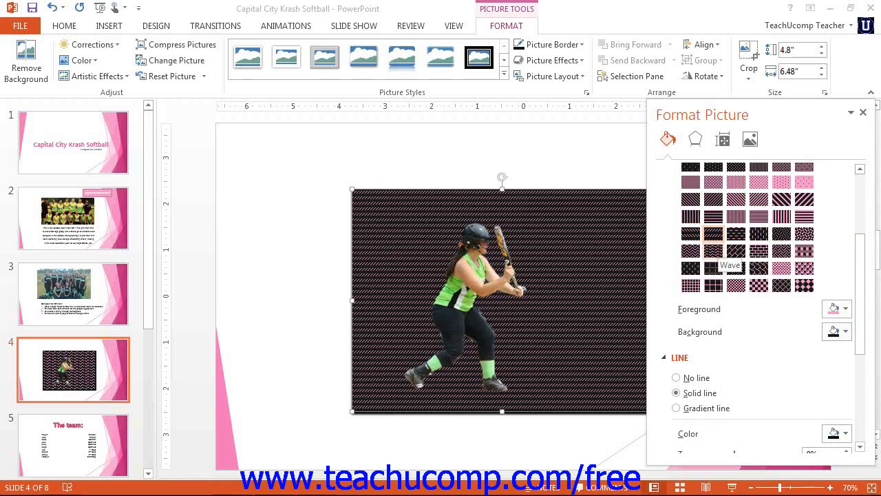
{"action": "left_click", "coordinate": [713, 250]}
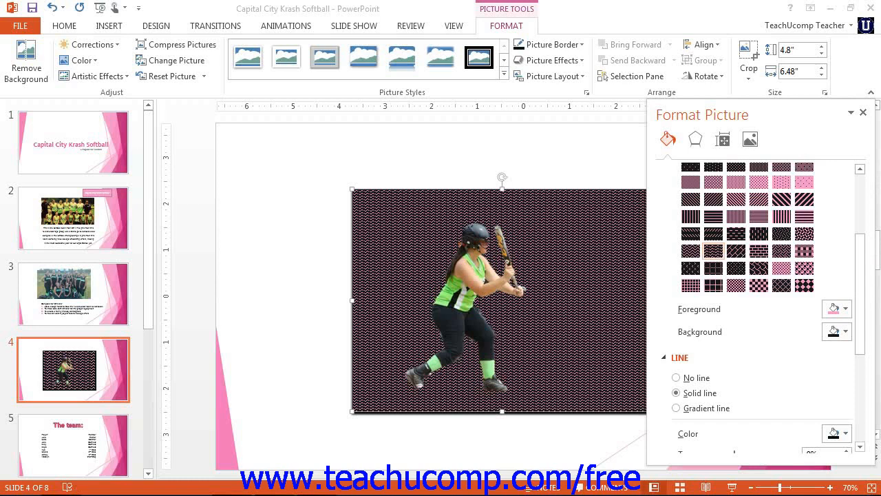
Apply the slide background fill to the picture and set its outline to no line
{"action": "scroll", "coordinate": [757, 303], "scroll_direction": "up", "scroll_amount": 3}
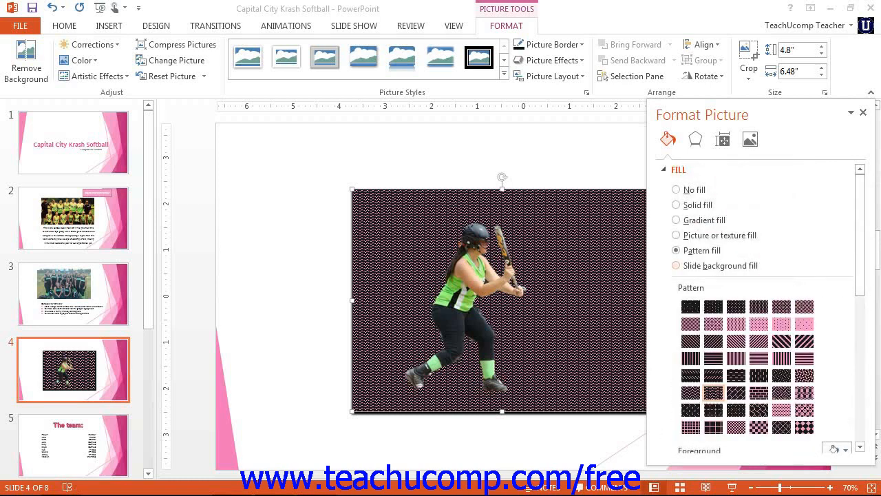
{"action": "left_click", "coordinate": [676, 265]}
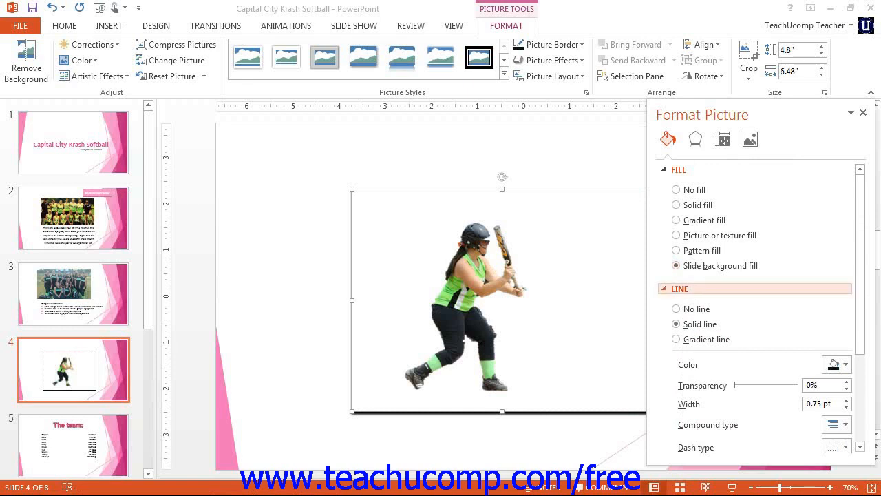
{"action": "left_click", "coordinate": [679, 288]}
{"action": "left_click", "coordinate": [679, 288]}
{"action": "left_click", "coordinate": [677, 309]}
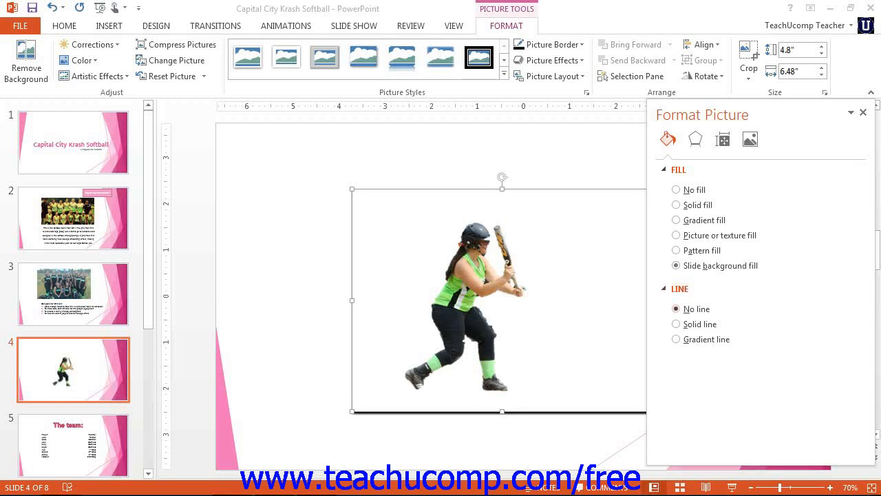
Give the picture a solid outline in custom RGB color 8, 21, 7 with 84% transparency
{"action": "left_click", "coordinate": [676, 324]}
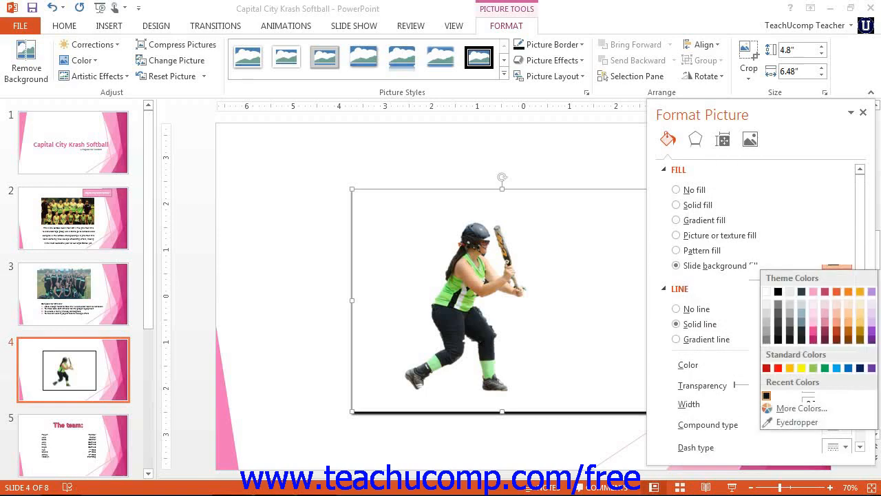
{"action": "left_click", "coordinate": [798, 407]}
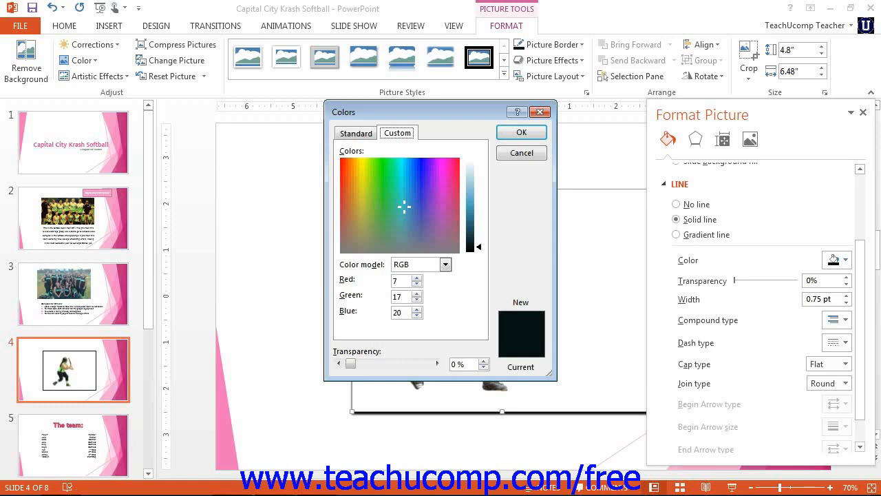
{"action": "left_click", "coordinate": [356, 134]}
{"action": "left_click", "coordinate": [379, 195]}
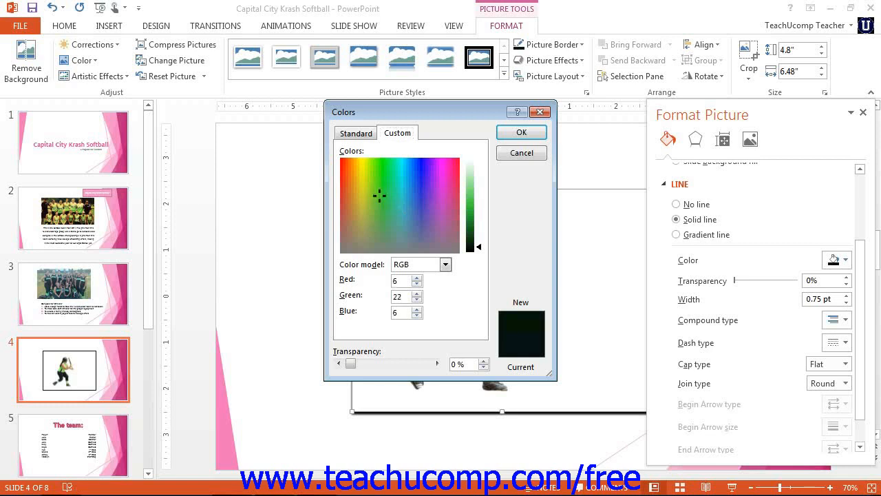
{"action": "left_click_drag", "start_coordinate": [379, 196], "coordinate": [378, 201]}
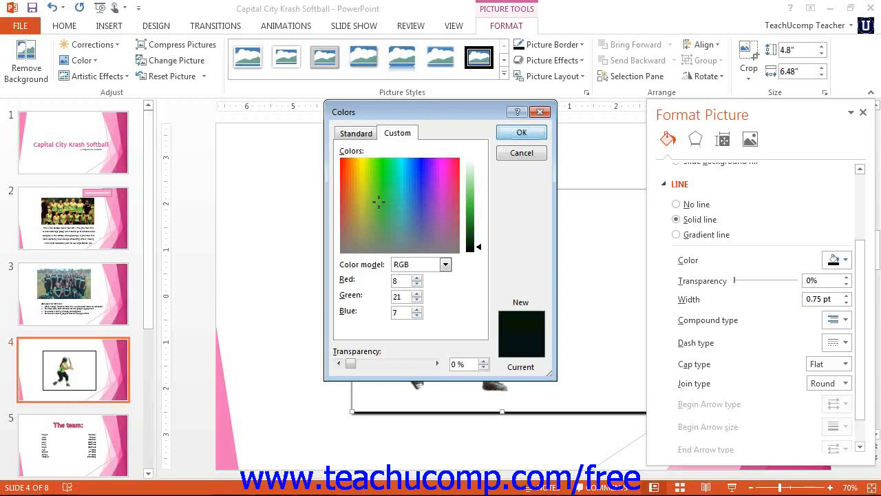
{"action": "key", "text": "Return"}
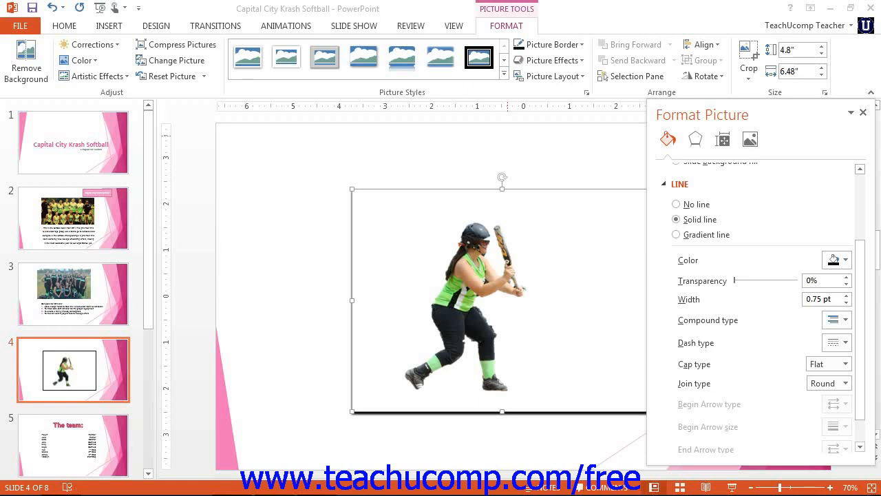
{"action": "left_click_drag", "start_coordinate": [734, 280], "coordinate": [786, 280]}
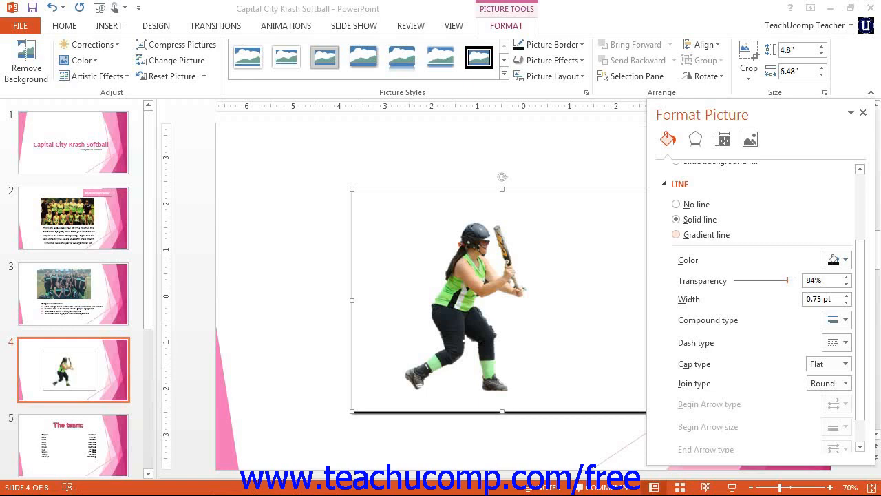
Change the outline to a gradient line using a dark-pink radial preset gradient
{"action": "left_click", "coordinate": [676, 234]}
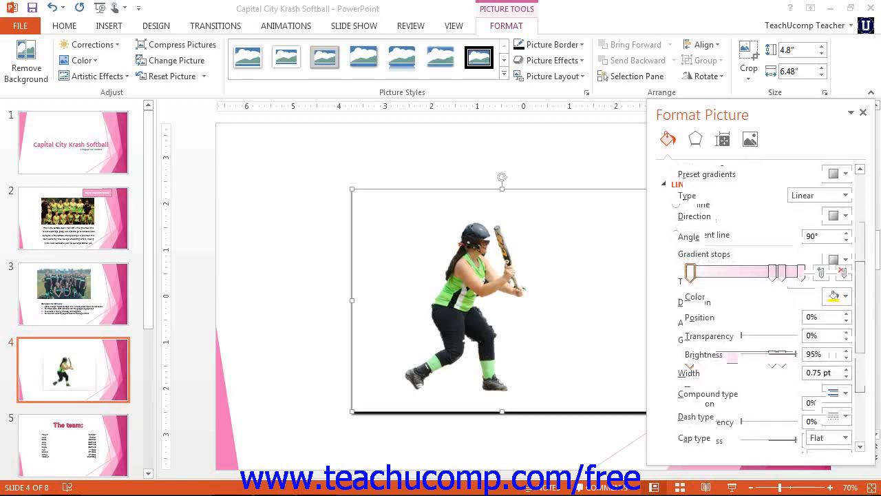
{"action": "left_click", "coordinate": [837, 174]}
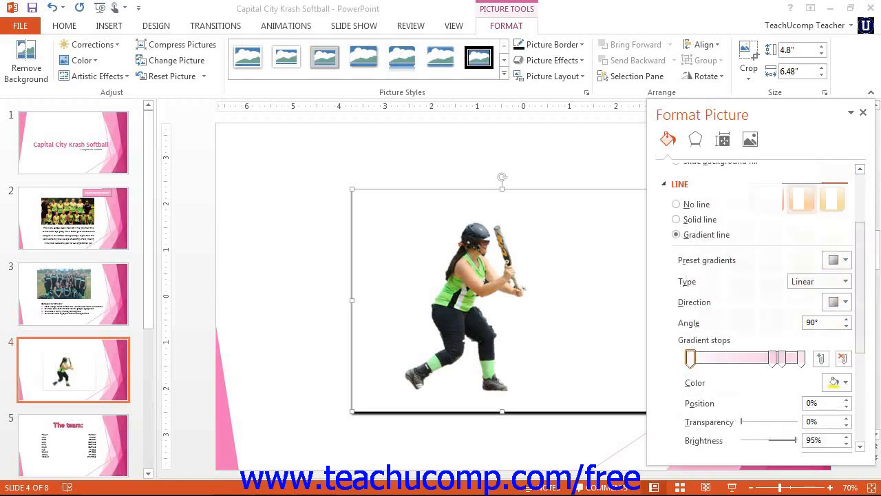
{"action": "left_click", "coordinate": [741, 229]}
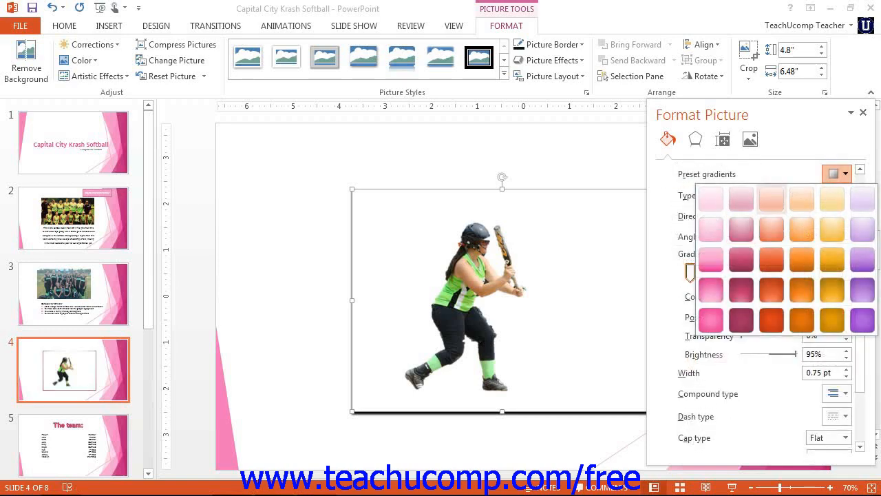
{"action": "left_click", "coordinate": [741, 229]}
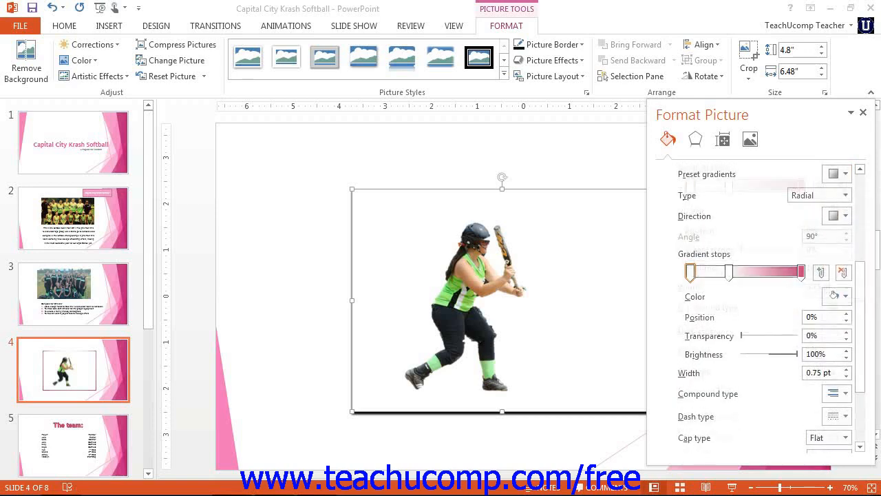
Examine the outline's join type options and bring up the picture's effects settings
{"action": "left_click_drag", "start_coordinate": [860, 328], "coordinate": [860, 368]}
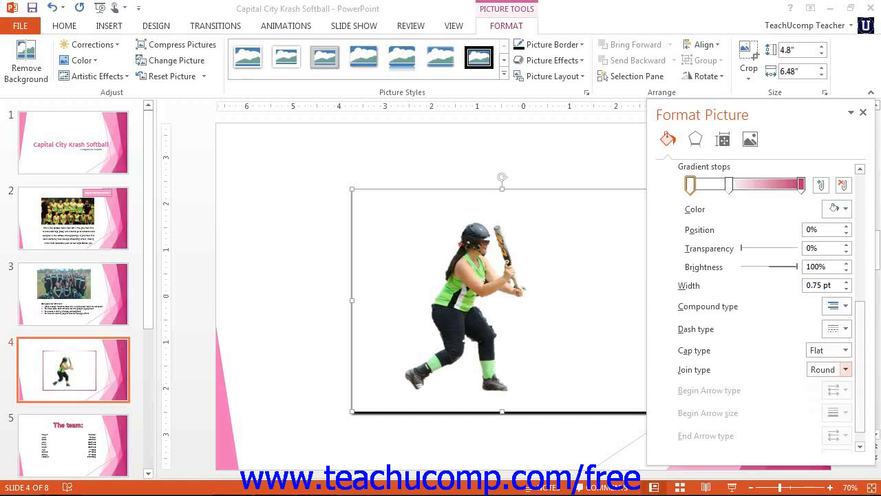
{"action": "left_click", "coordinate": [845, 369]}
{"action": "left_click", "coordinate": [845, 370]}
{"action": "left_click", "coordinate": [695, 139]}
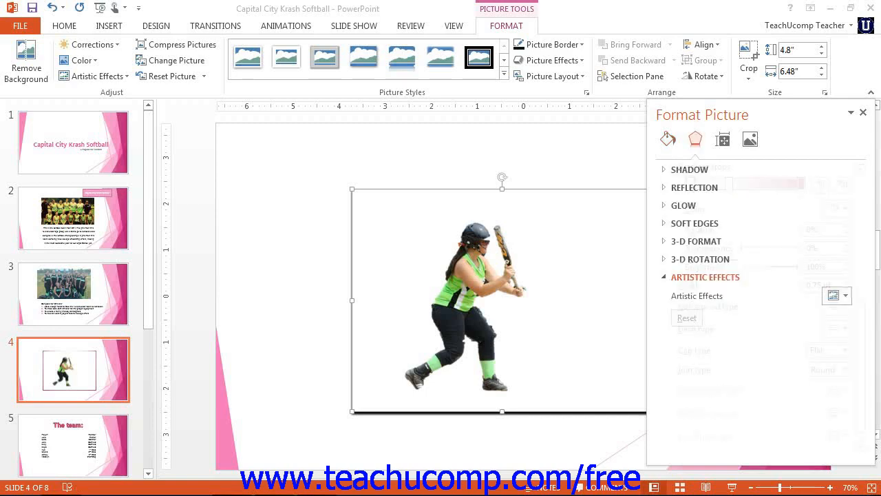